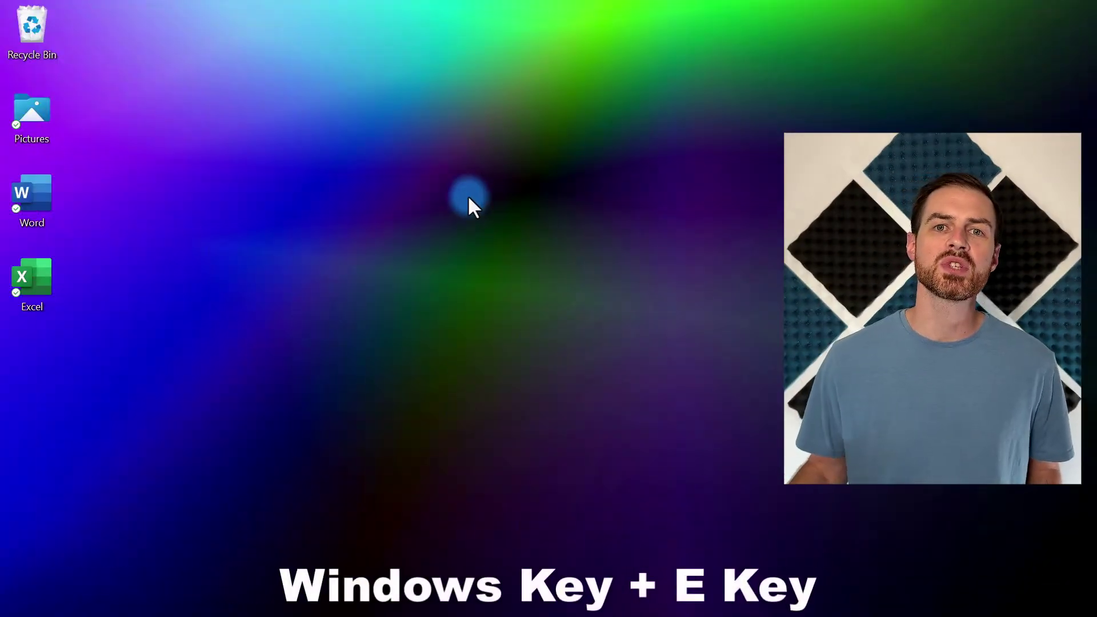
Step: Open a File Explorer window on Home with Windows+E
key(super+e)
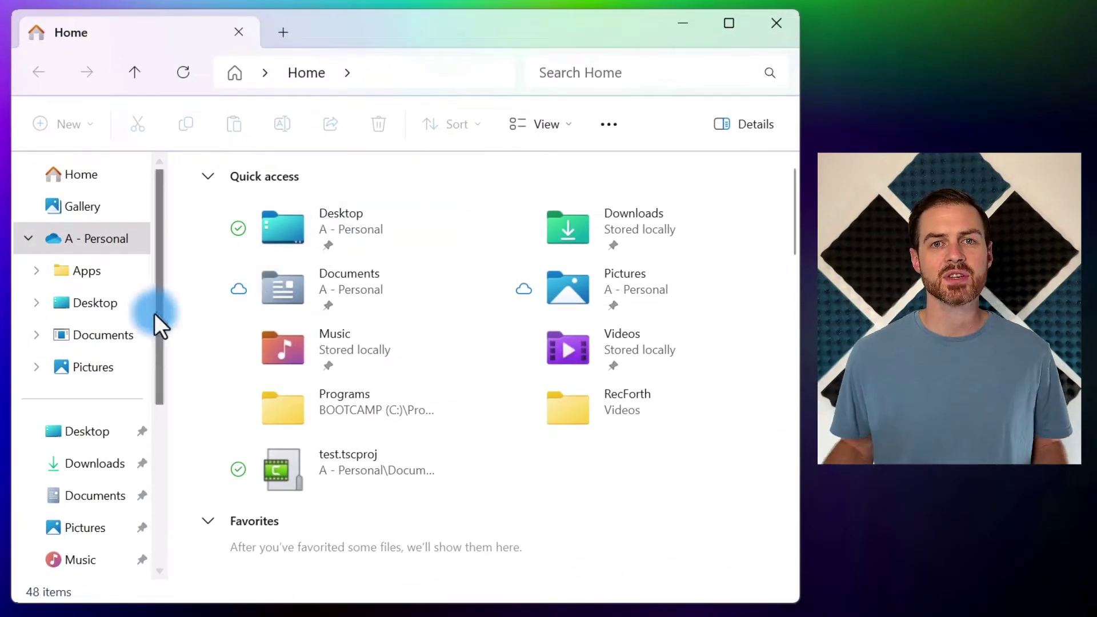
Step: In Documents, give the Spreadsheets folder a document-page icon through its Properties Customize settings
click(131, 335)
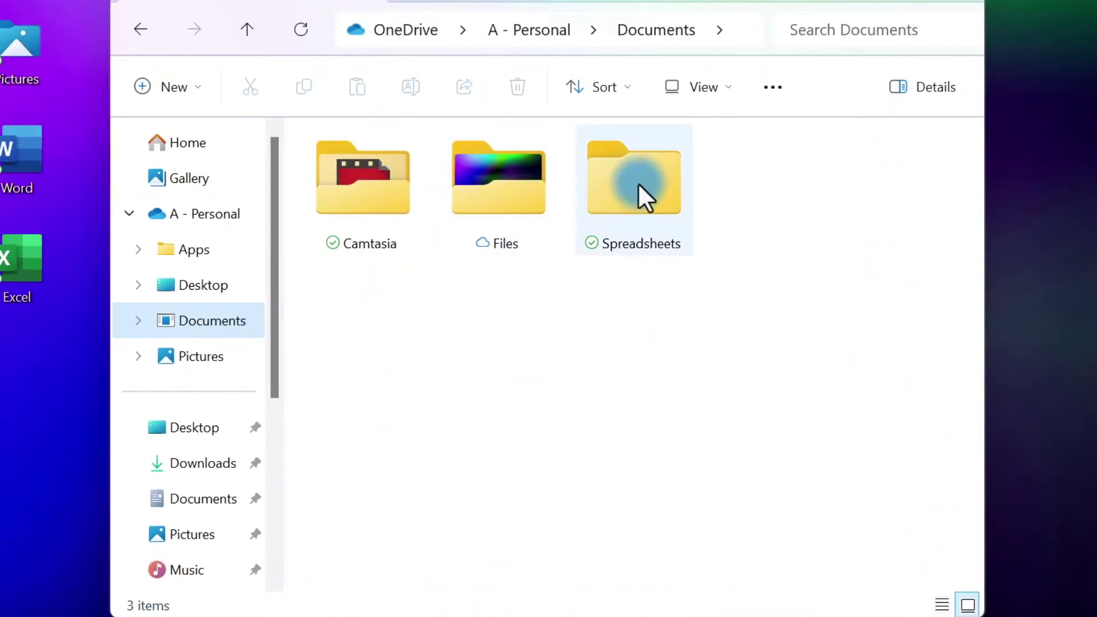
right_click(638, 183)
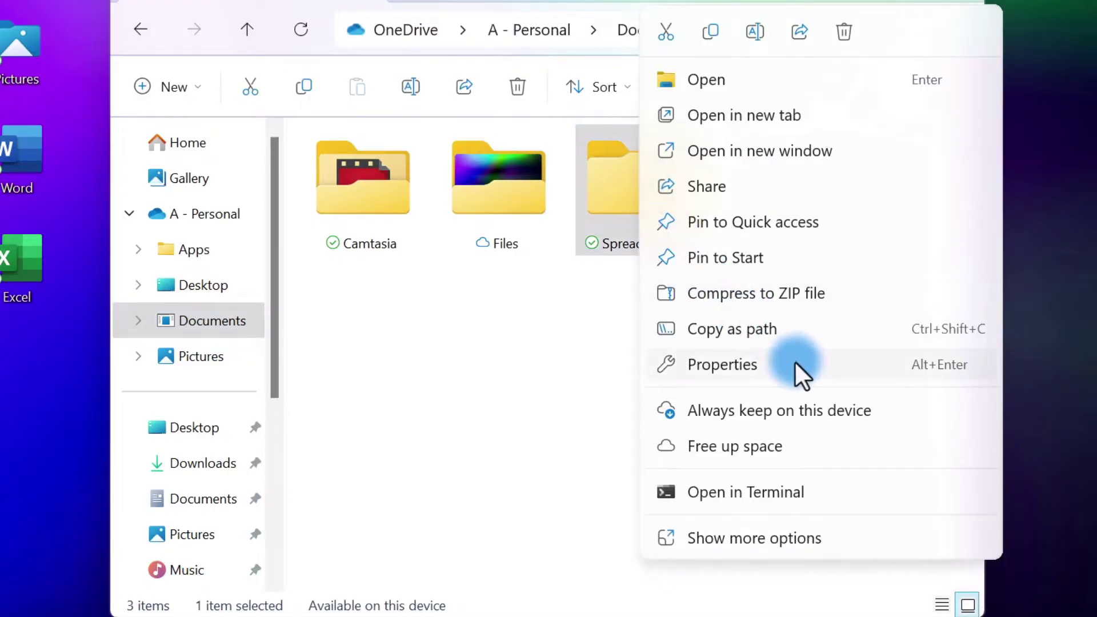
click(794, 365)
click(949, 140)
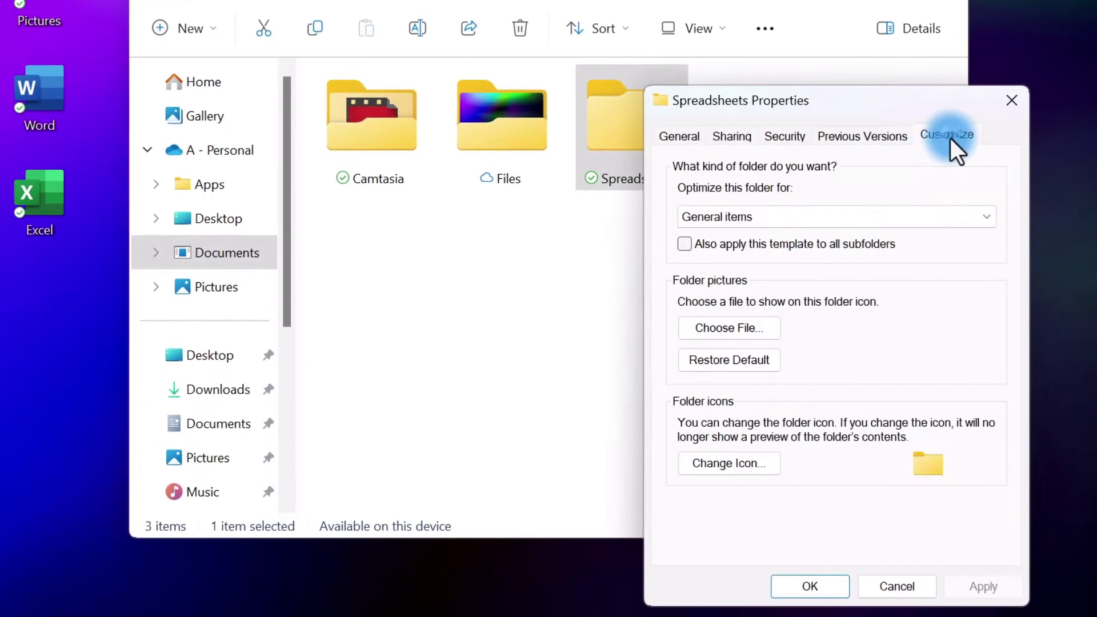
click(739, 462)
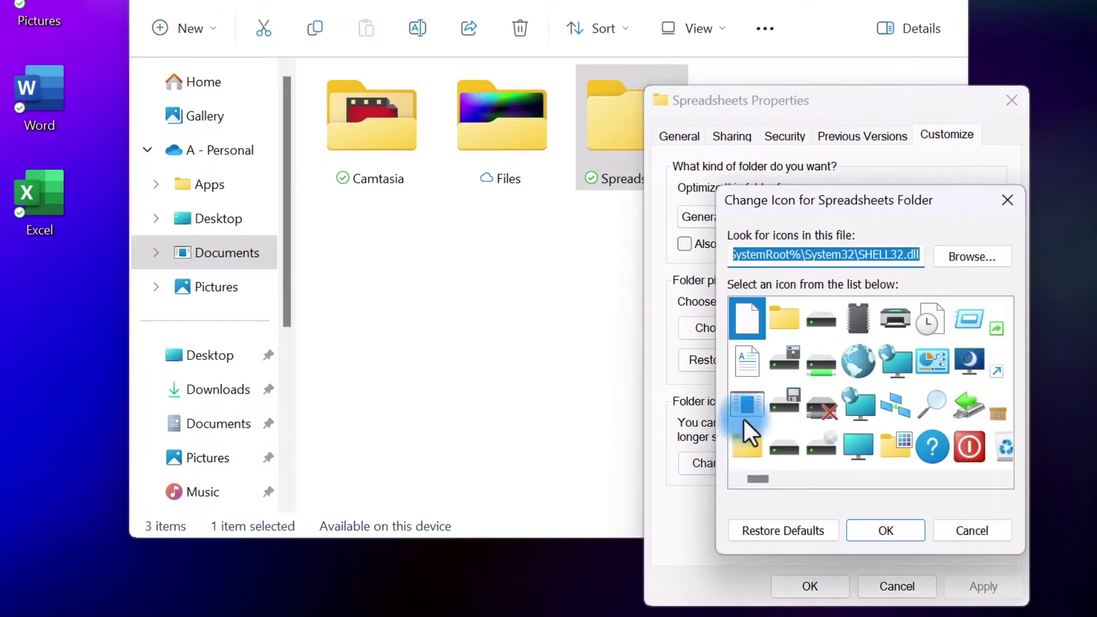
click(749, 364)
click(885, 530)
click(984, 586)
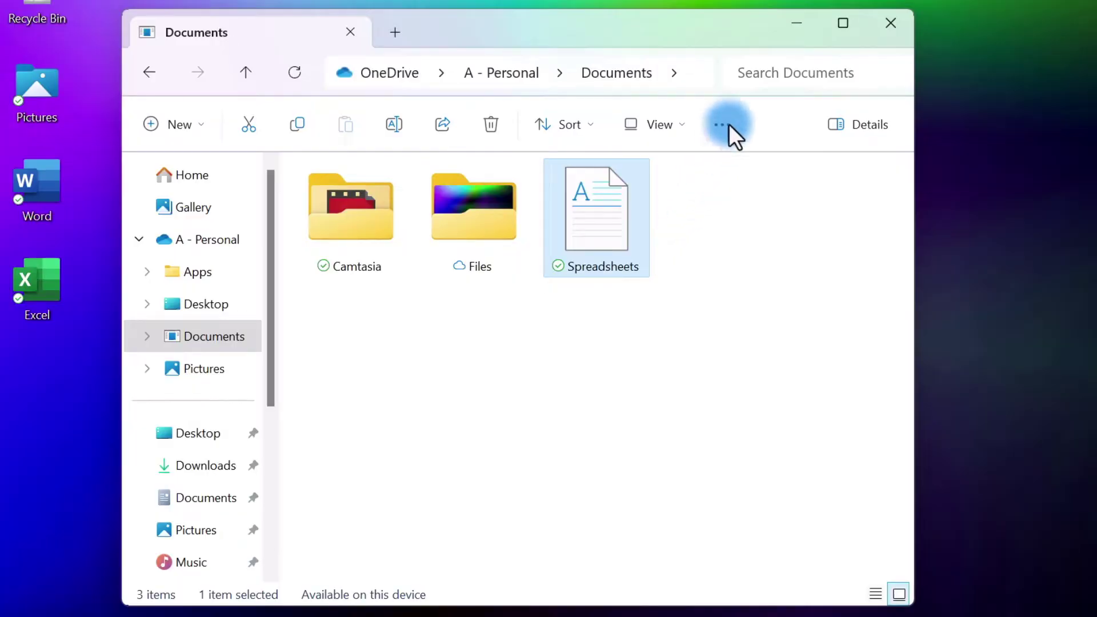
Step: Review the General folder options, including the 'Open File Explorer to' starting-location choices
click(722, 125)
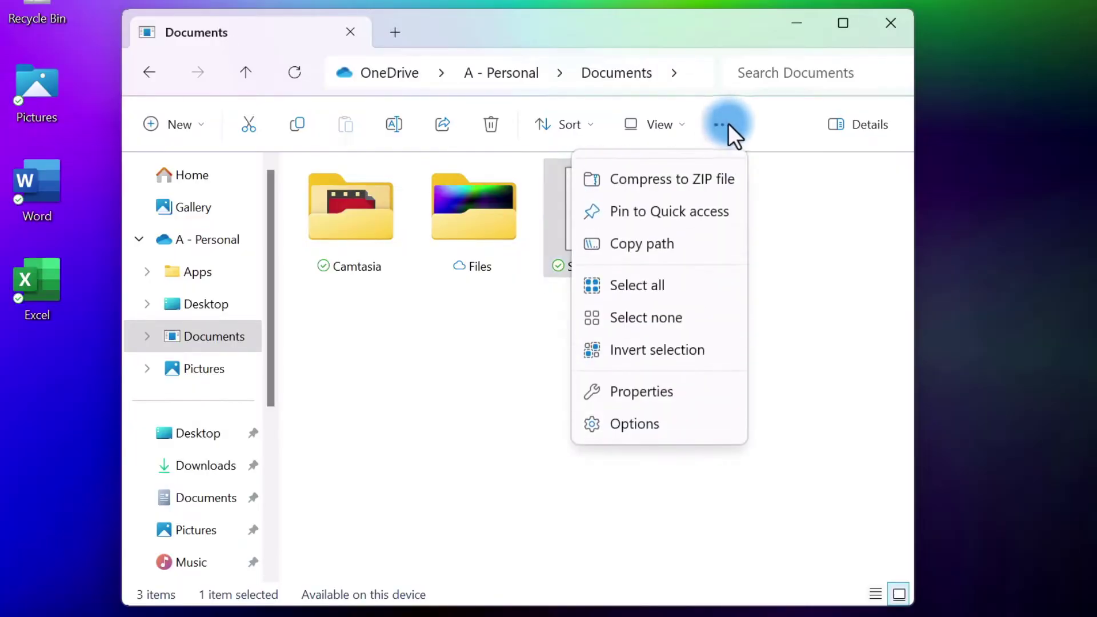
click(685, 415)
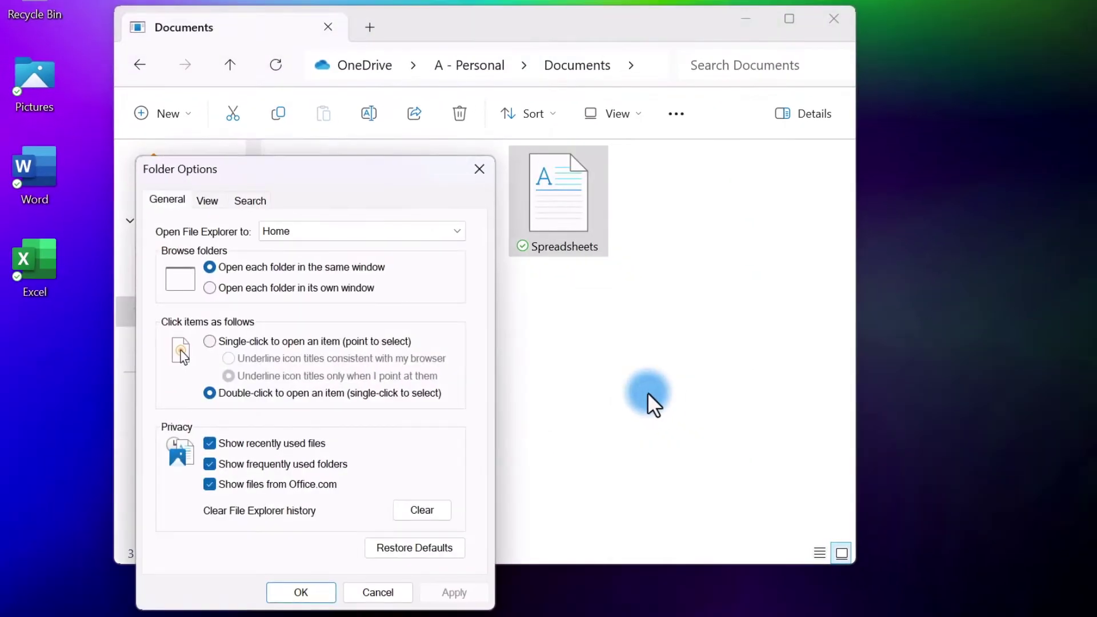
click(461, 239)
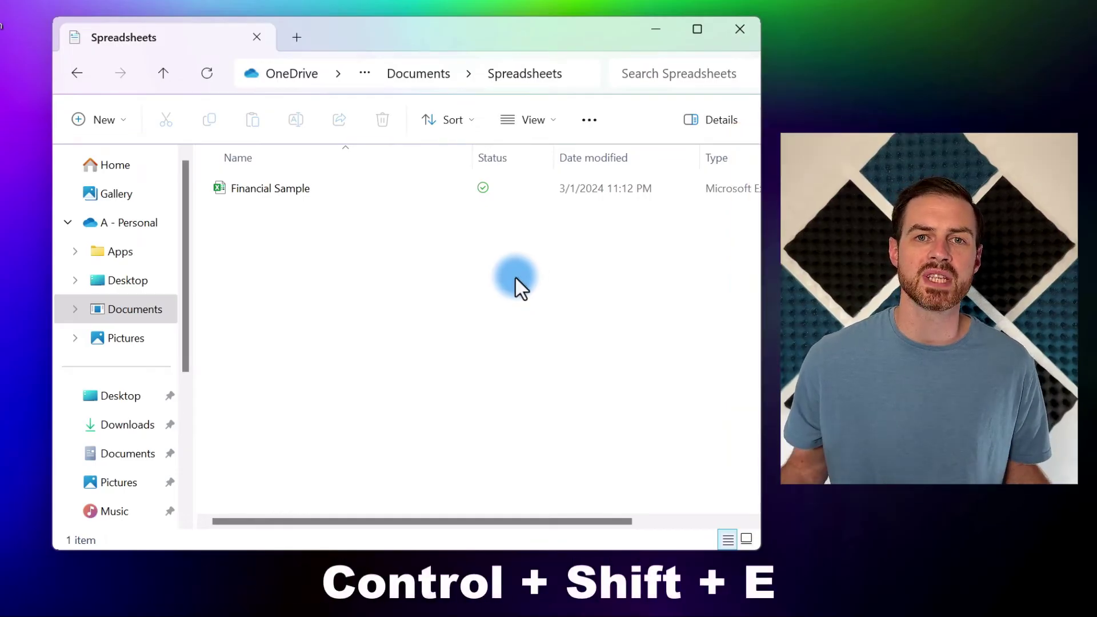
Step: Expand the navigation tree to Spreadsheets and pin Spreadsheets and the Recycle Bin to Quick access
key(ctrl+shift+e)
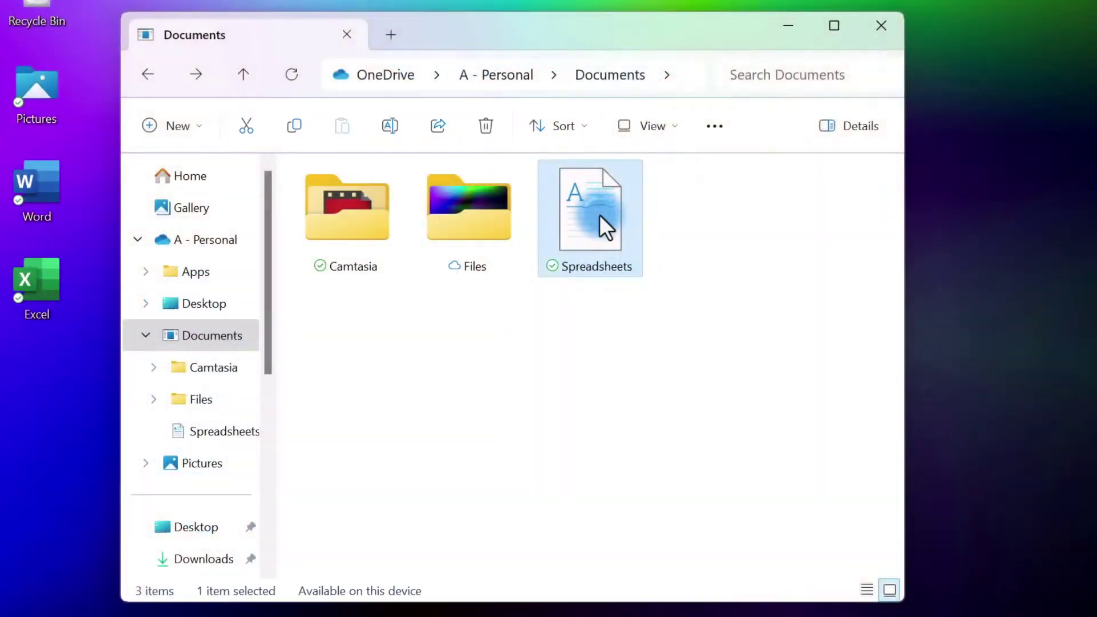
right_click(599, 215)
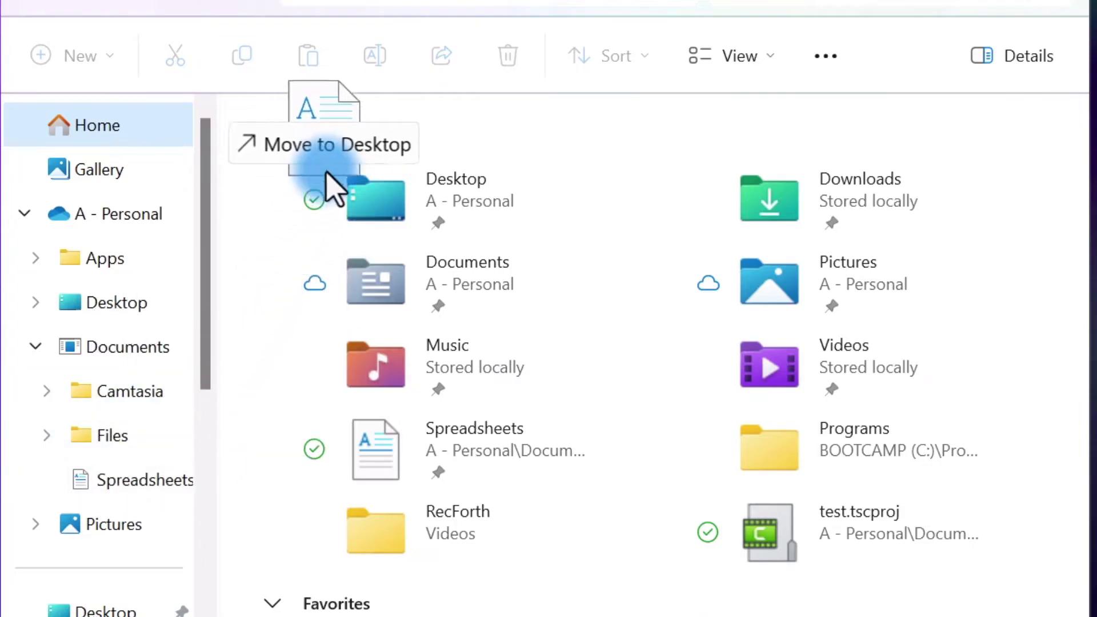
drag(177, 417, 340, 136)
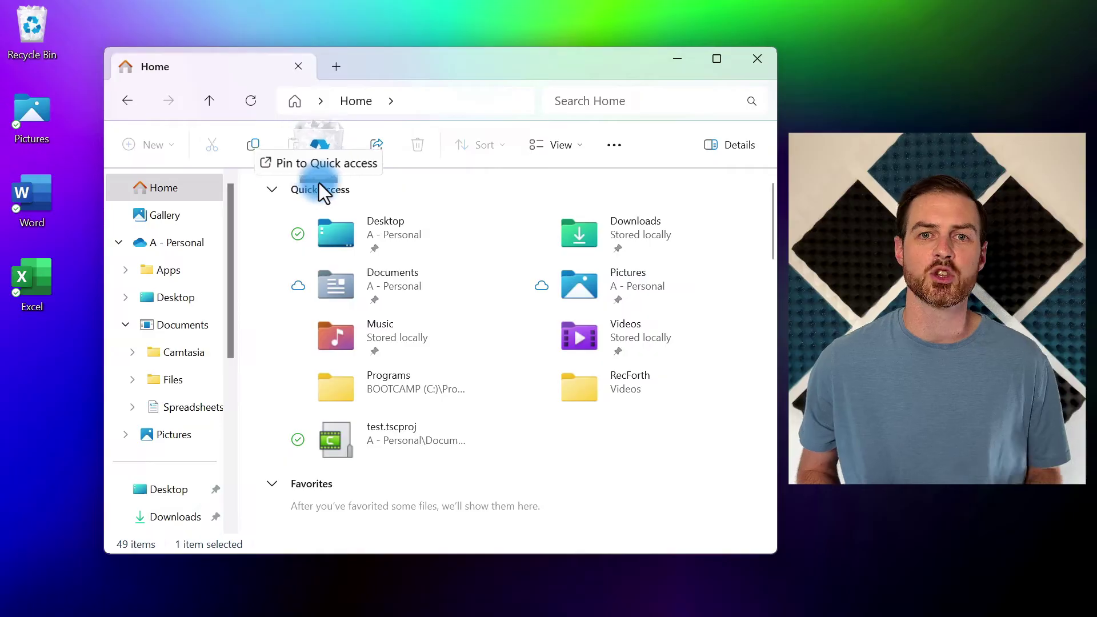
drag(47, 28, 324, 187)
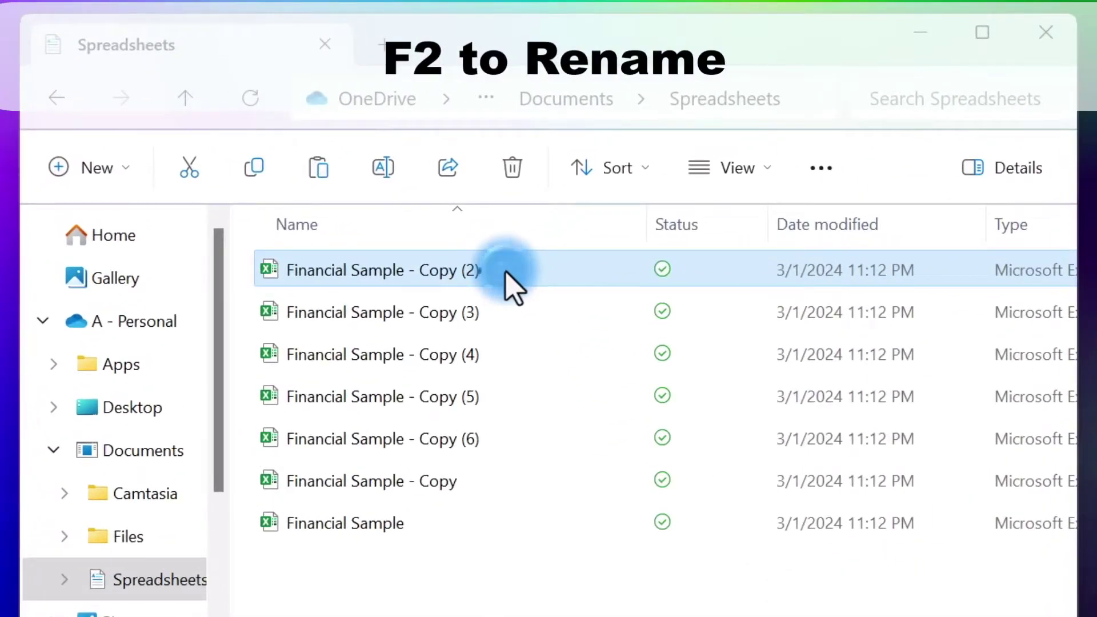
Step: Rename Financial Sample - Copy (2) and the following copies to Draft1, Draft2, Draft3 and Draft4
right_click(506, 273)
click(647, 259)
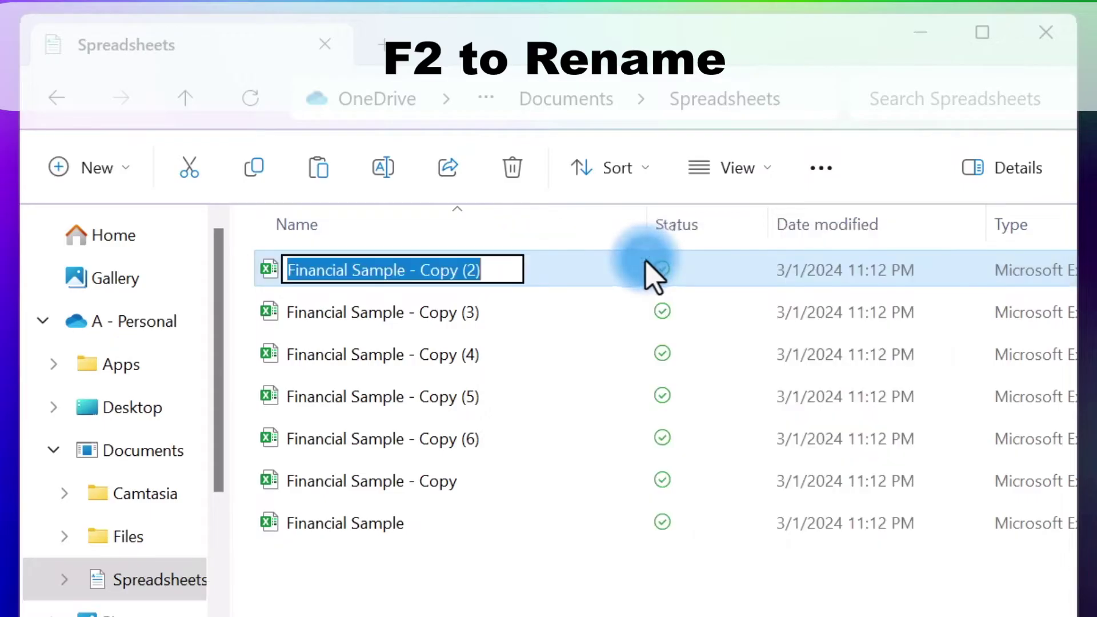
text(Draft1)
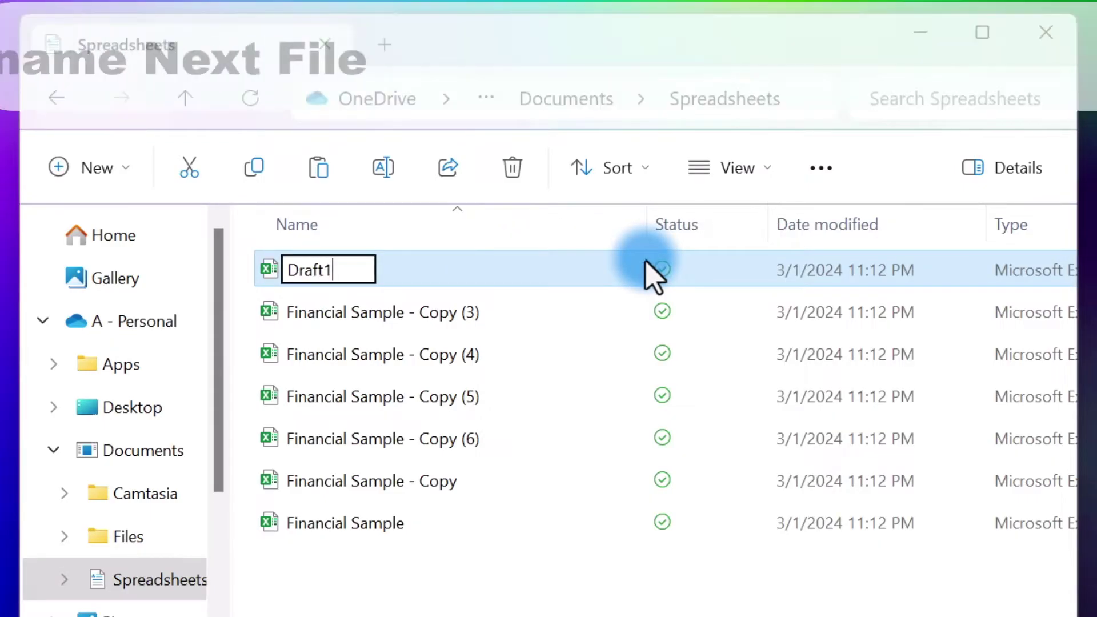
key(Tab)
text(Draft2)
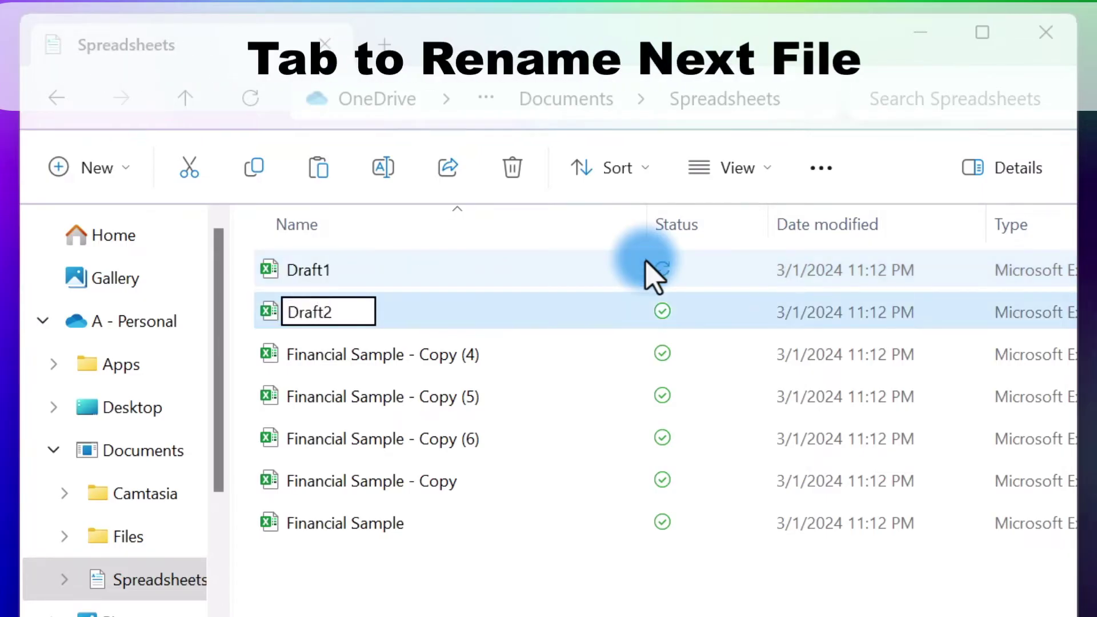
key(Tab)
text(Draft3)
key(Tab)
text(Draf)
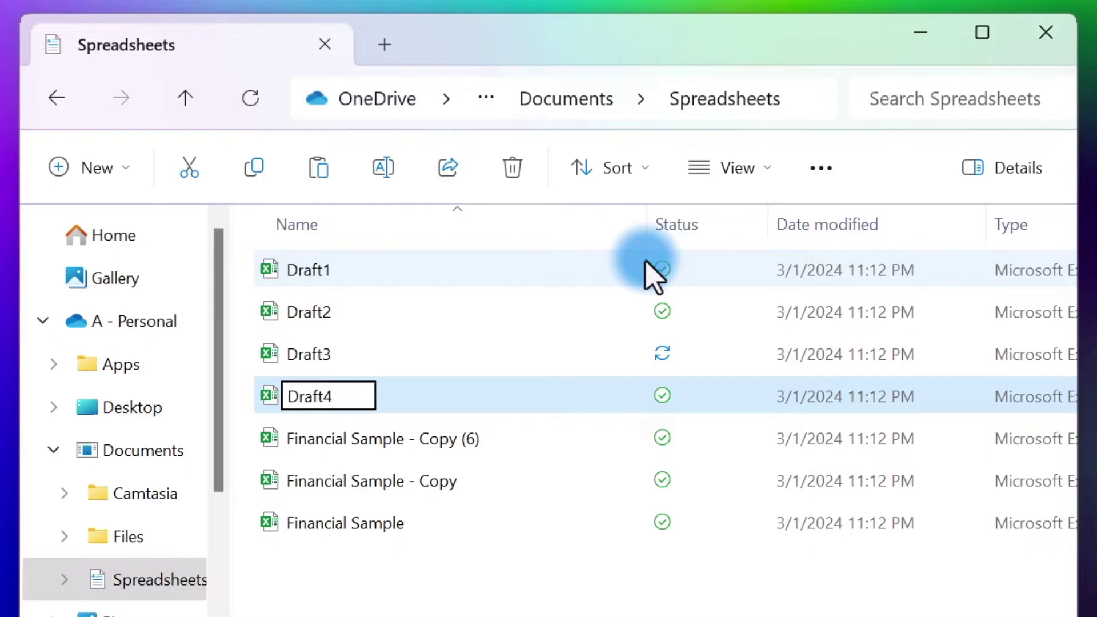
key(Tab)
text(Dra)
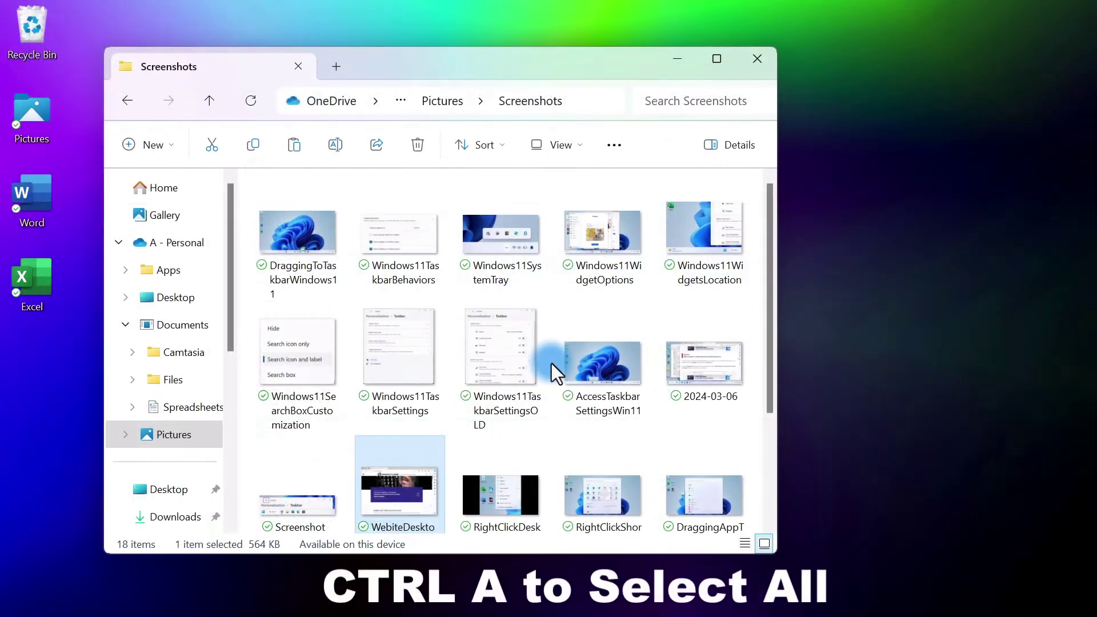
Step: Select all screenshots and rotate them a quarter turn
key(ctrl+a)
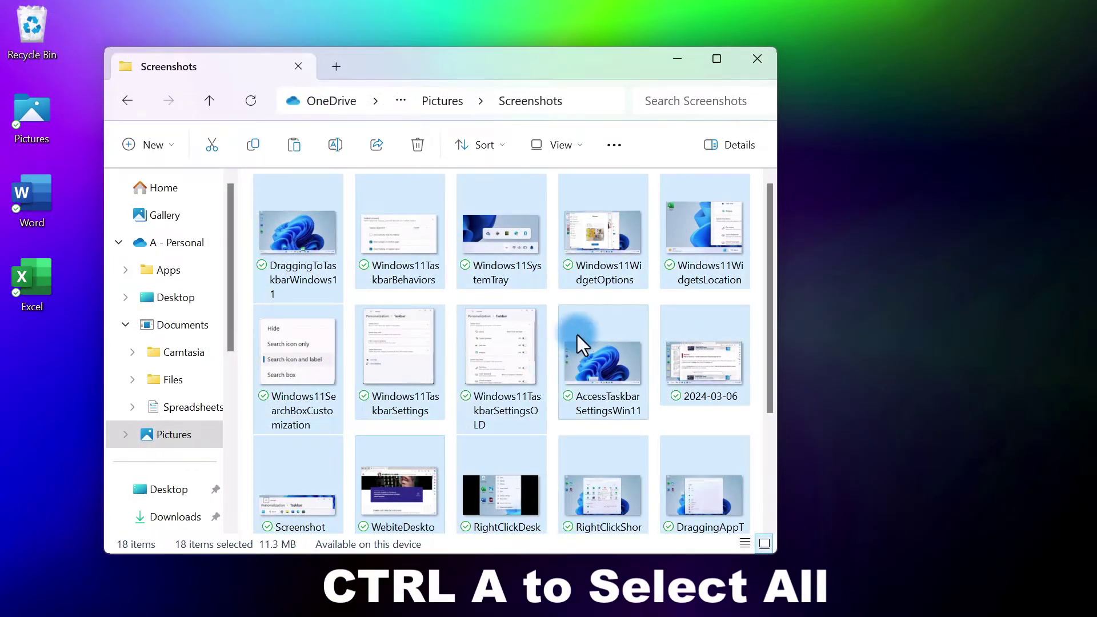
right_click(595, 311)
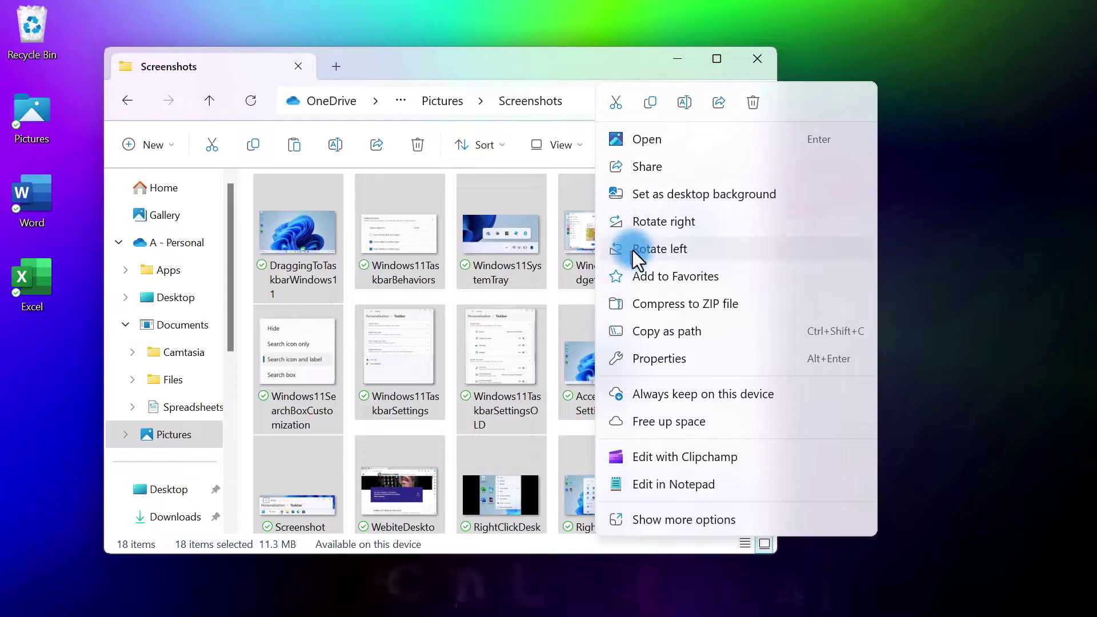
click(656, 228)
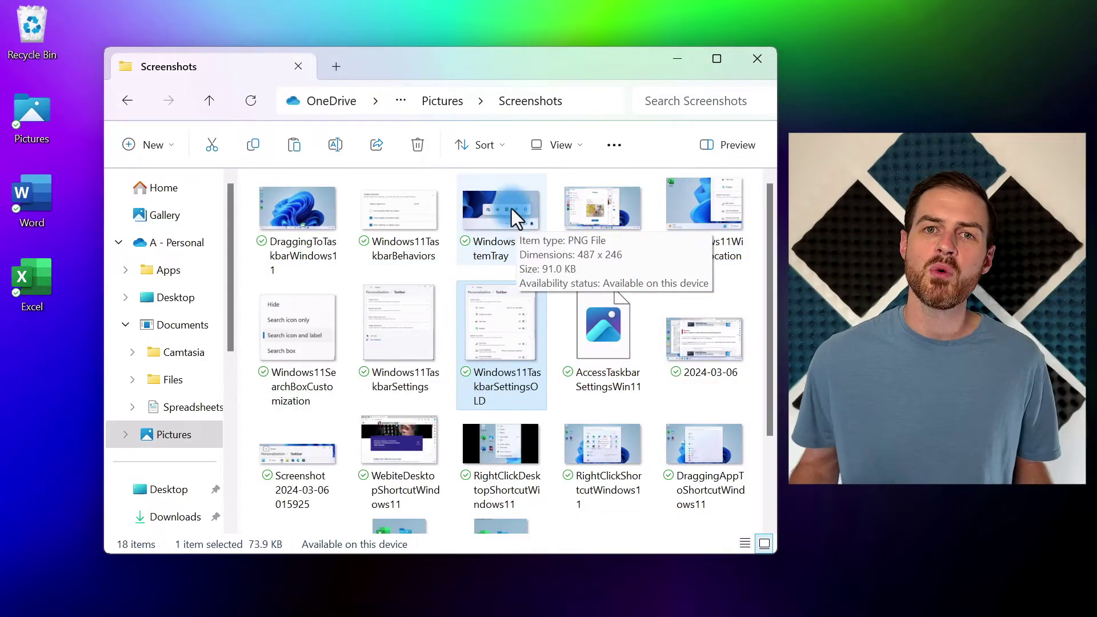
Step: Show the Details pane for the selected screenshot, then switch to the Preview pane
click(566, 147)
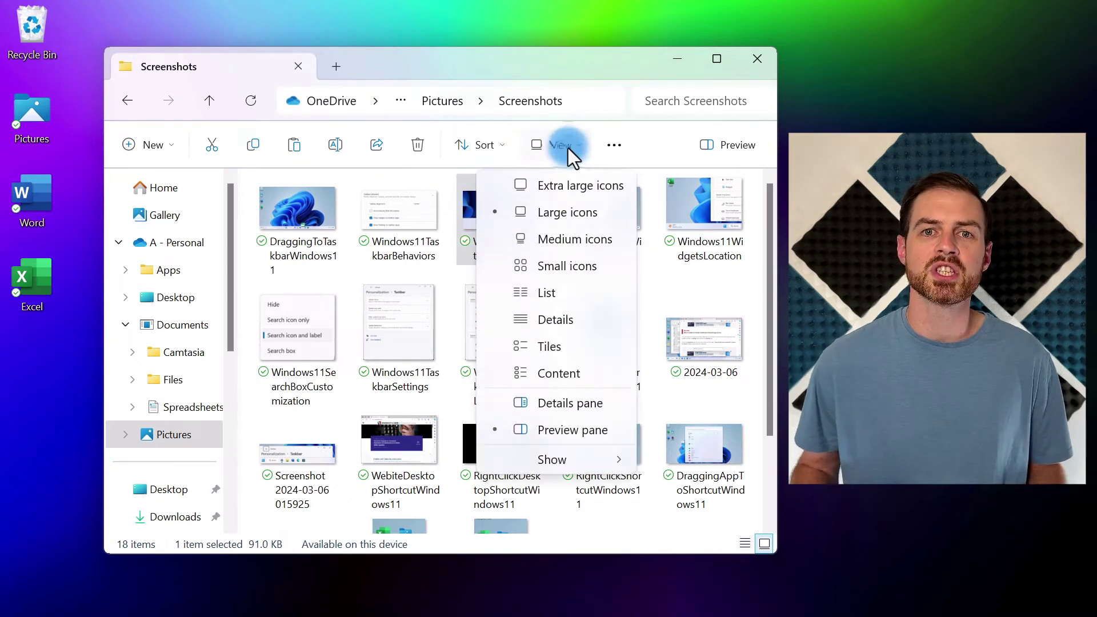
click(616, 402)
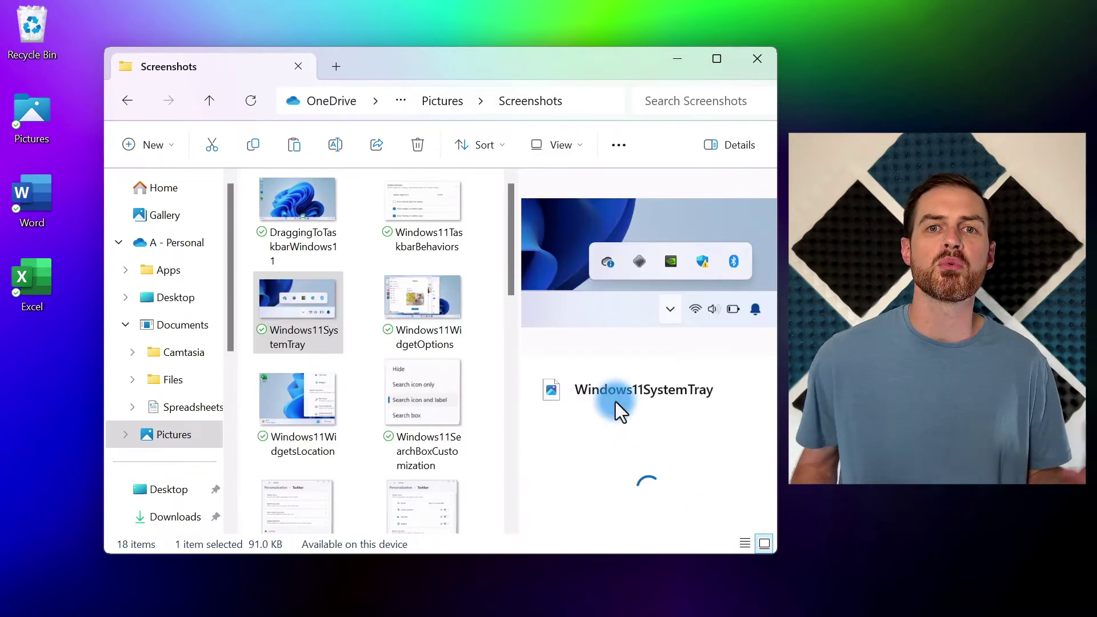
click(574, 150)
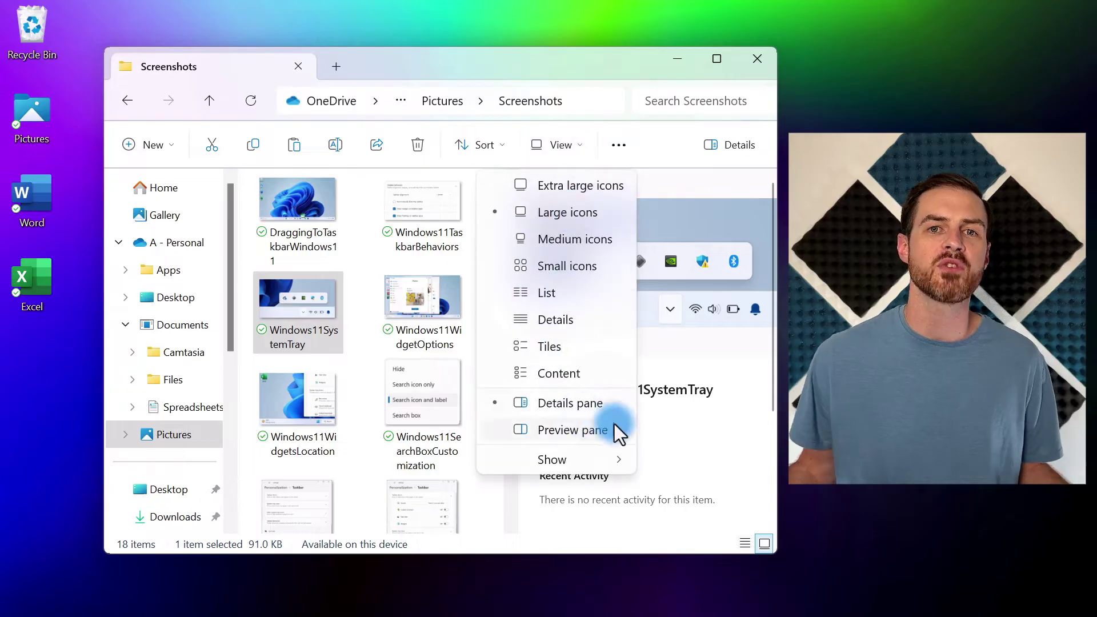
click(572, 430)
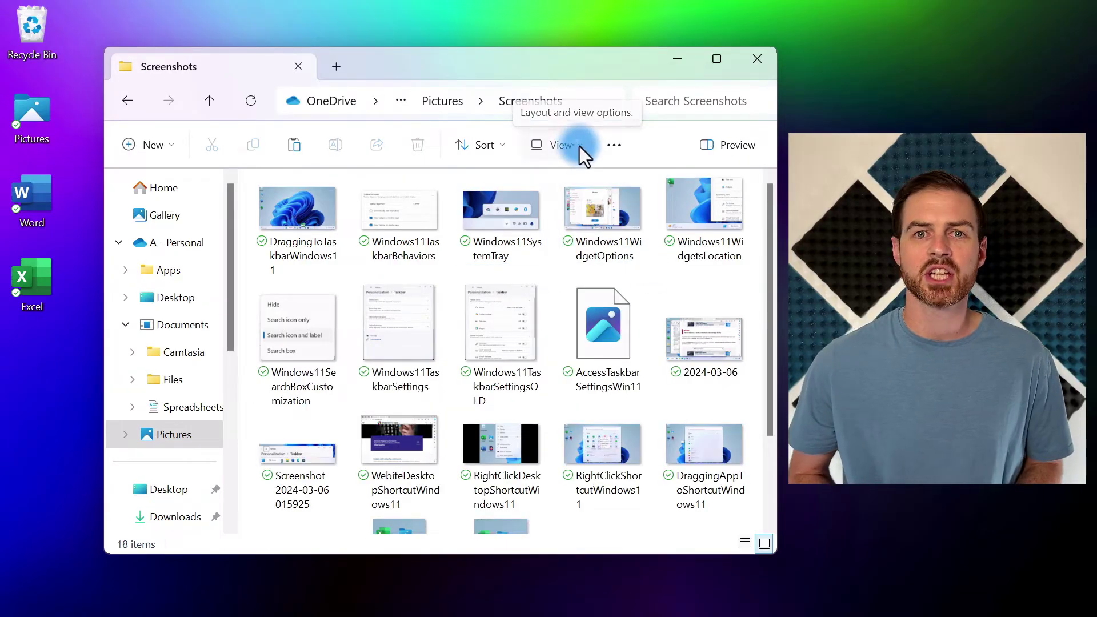
Step: Turn on item check boxes, tick three screenshots including Windows11TaskbarBehaviors, then clear the selection
click(580, 147)
click(593, 460)
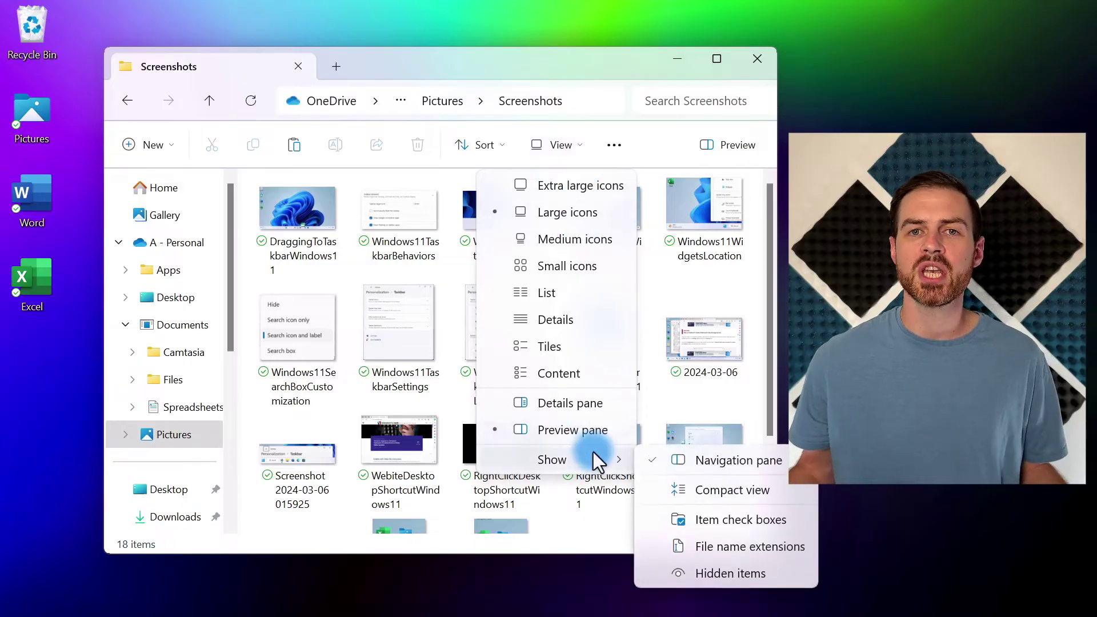
click(803, 524)
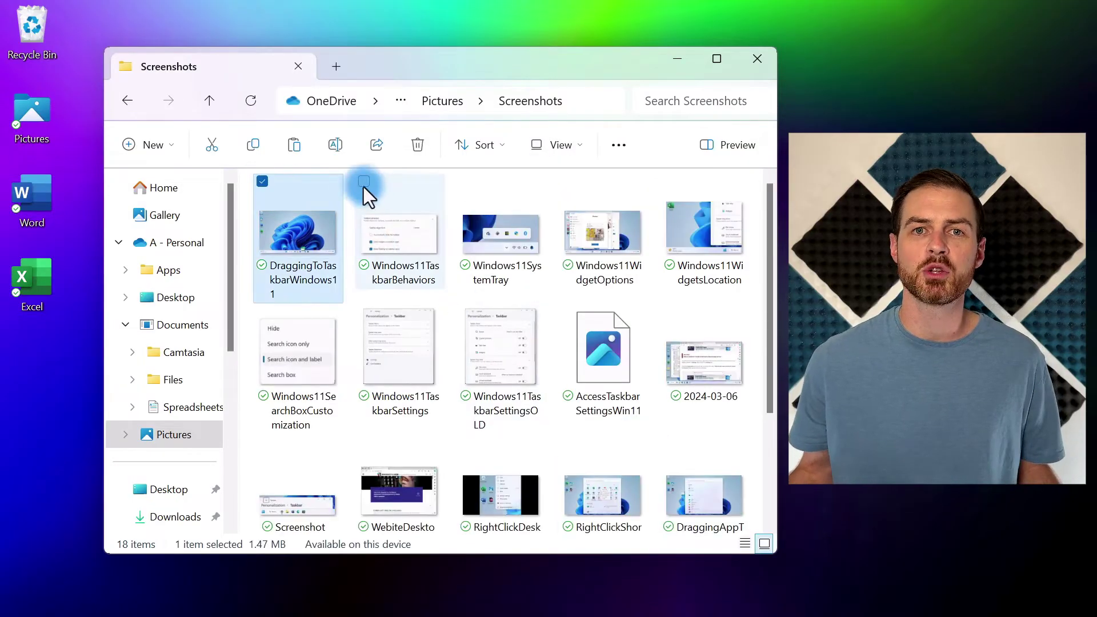
click(363, 185)
click(468, 184)
click(572, 183)
click(592, 172)
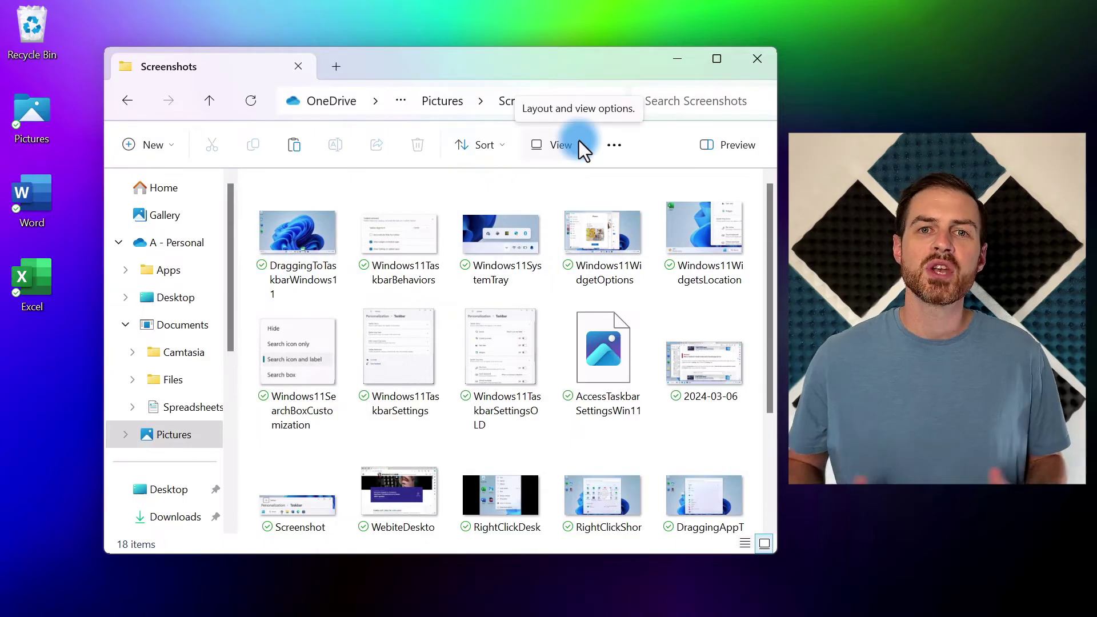
Step: Show file name extensions so the screenshots appear as .png files
click(579, 141)
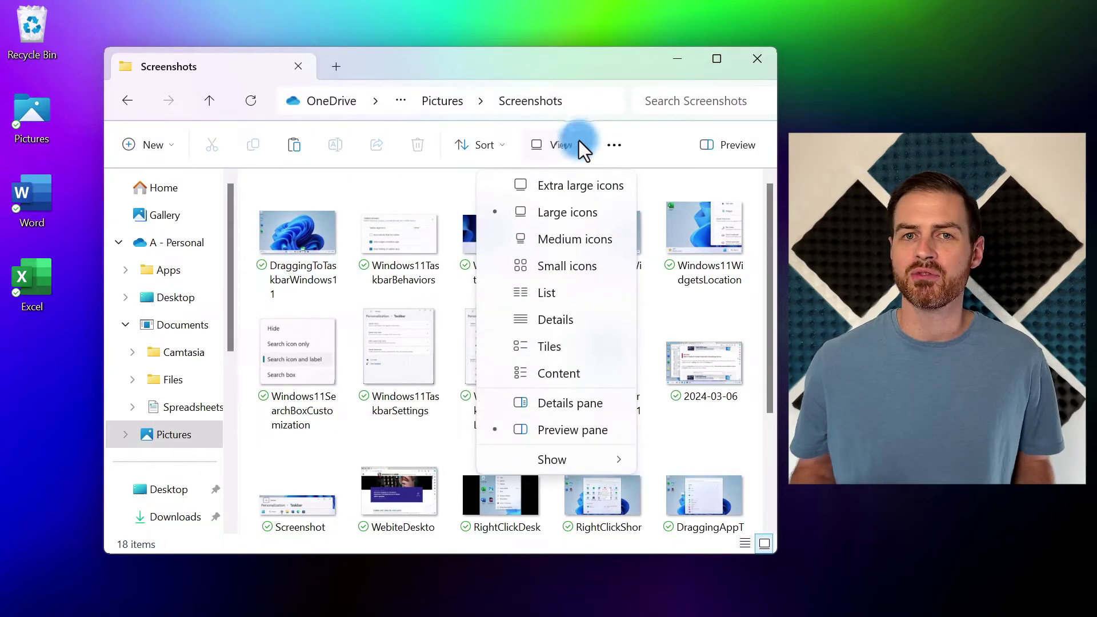
click(592, 458)
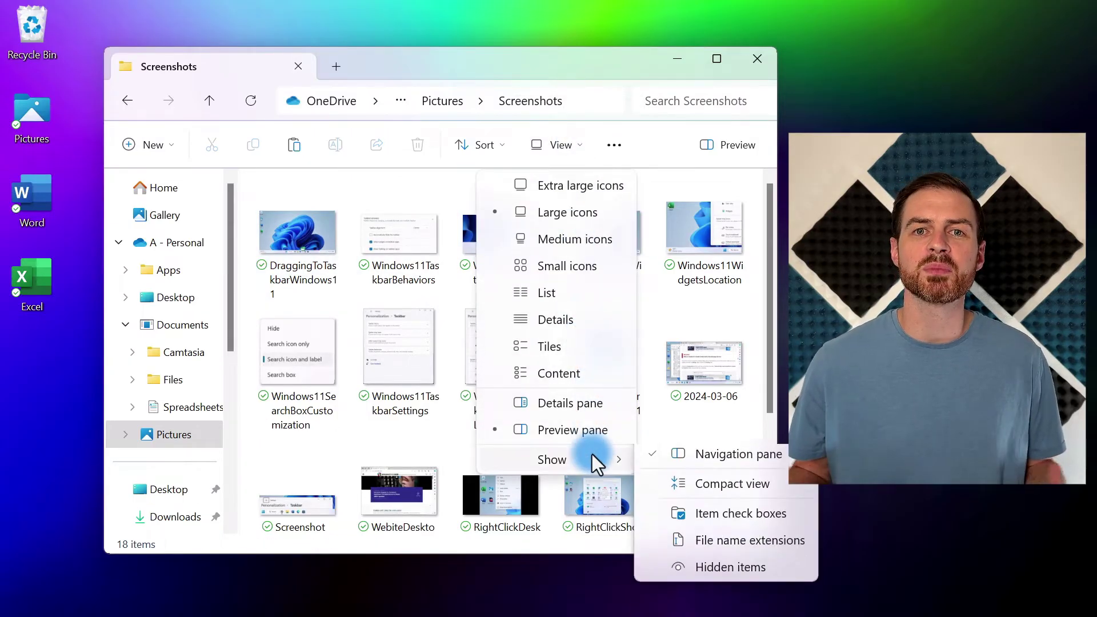
click(768, 549)
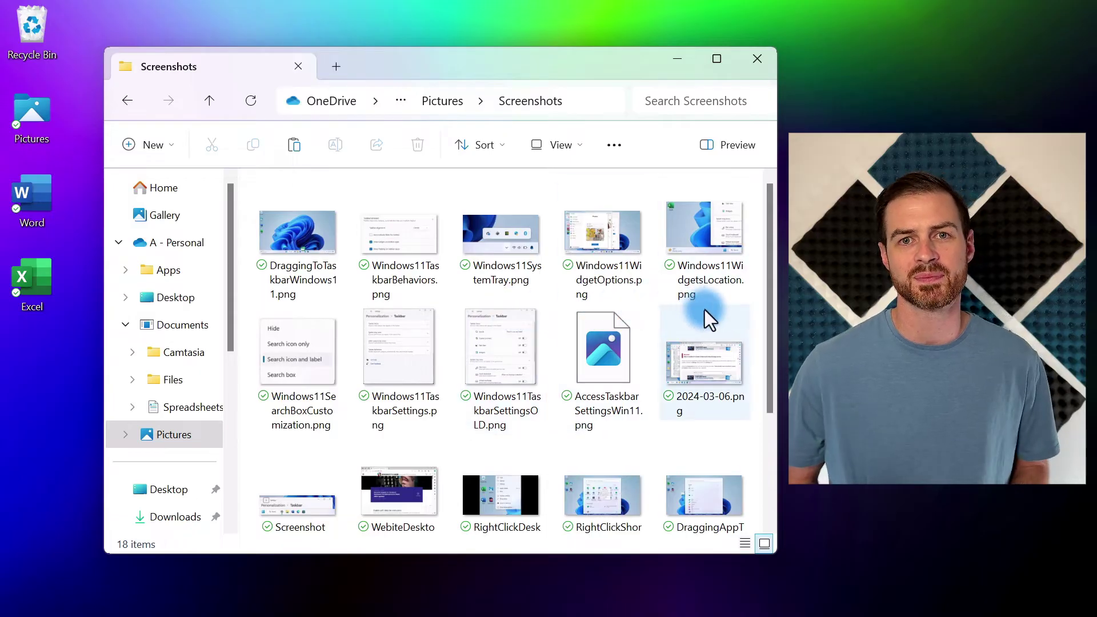
Step: From Home, set Folder Options to display the full path in the title bar and single-click to open items
key(alt+Home)
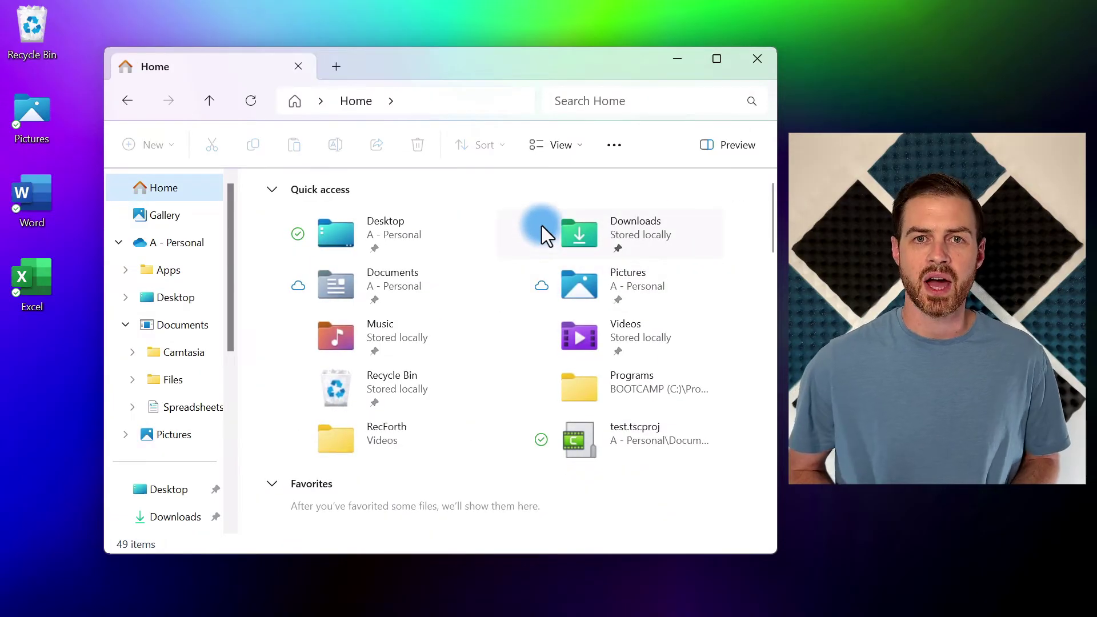
click(615, 145)
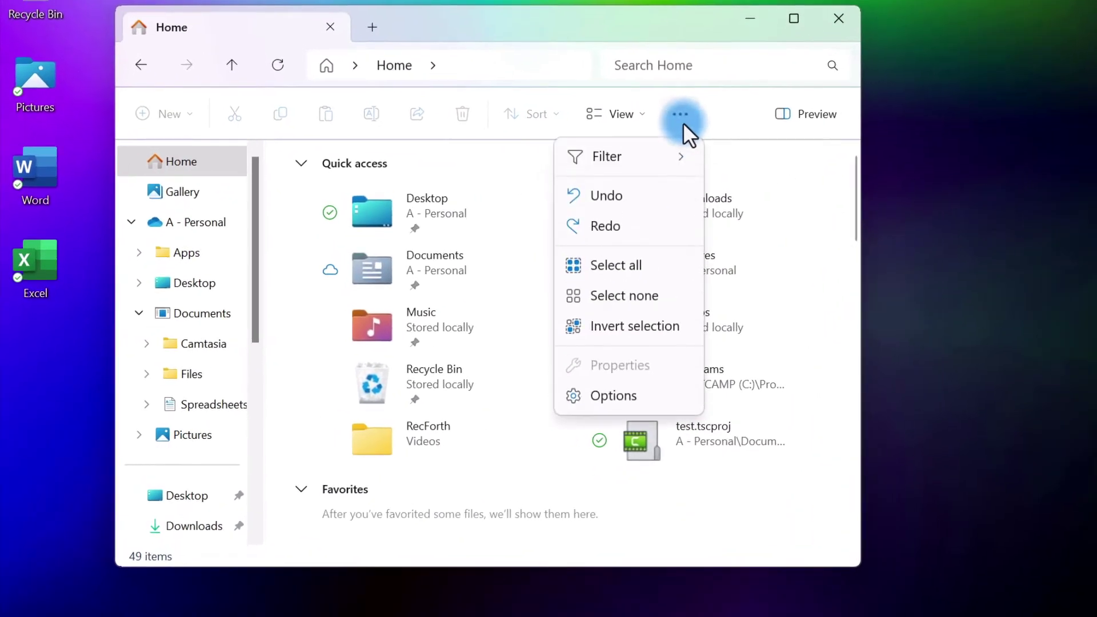
click(650, 395)
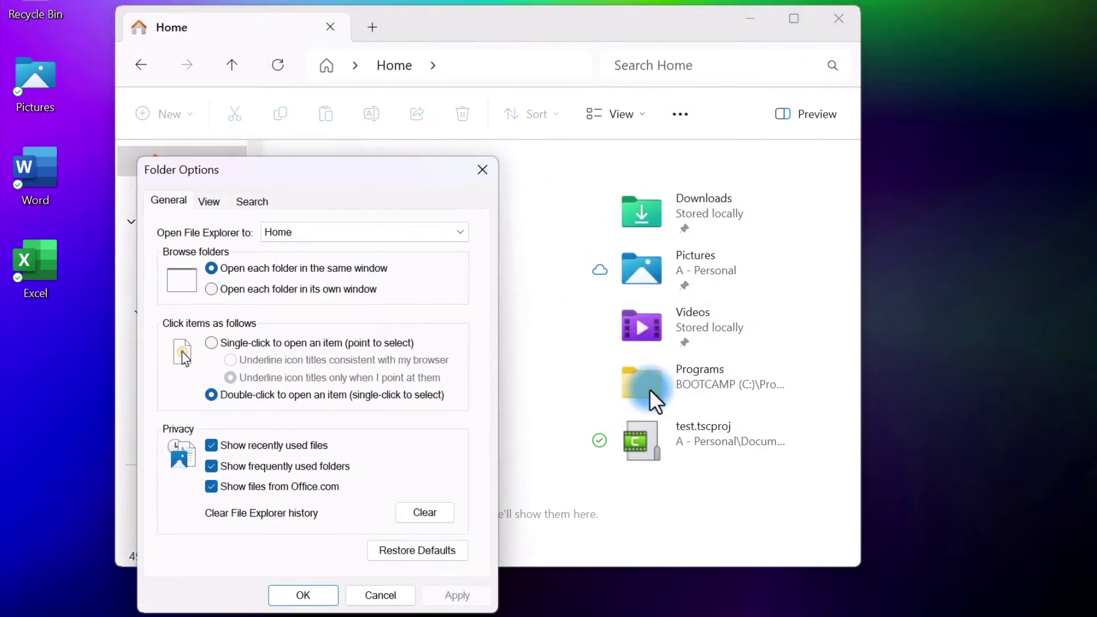
click(217, 201)
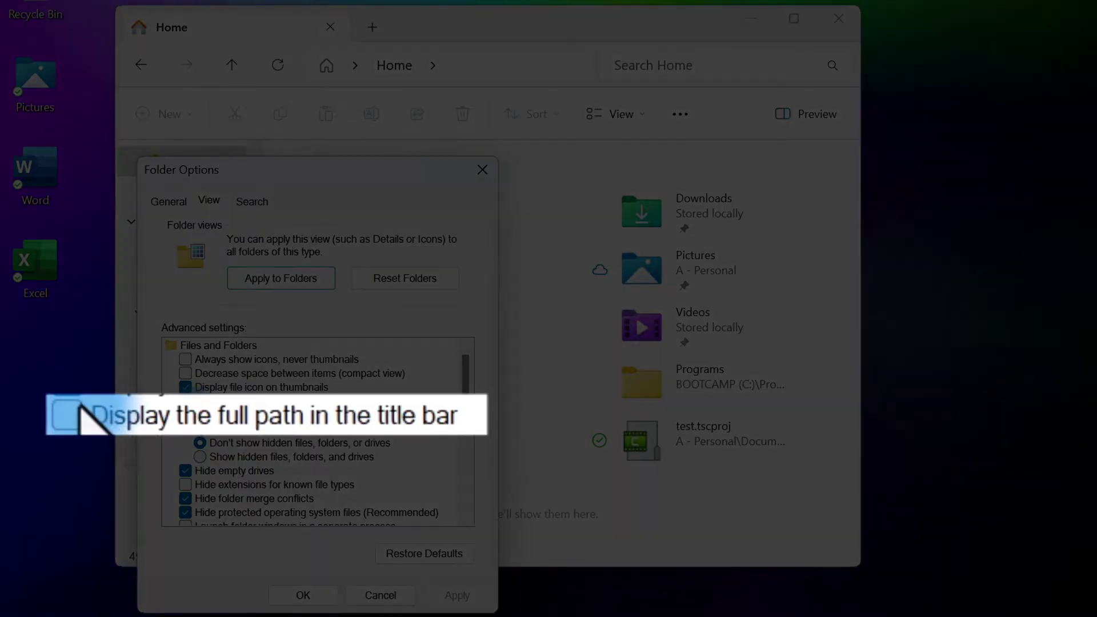
click(204, 416)
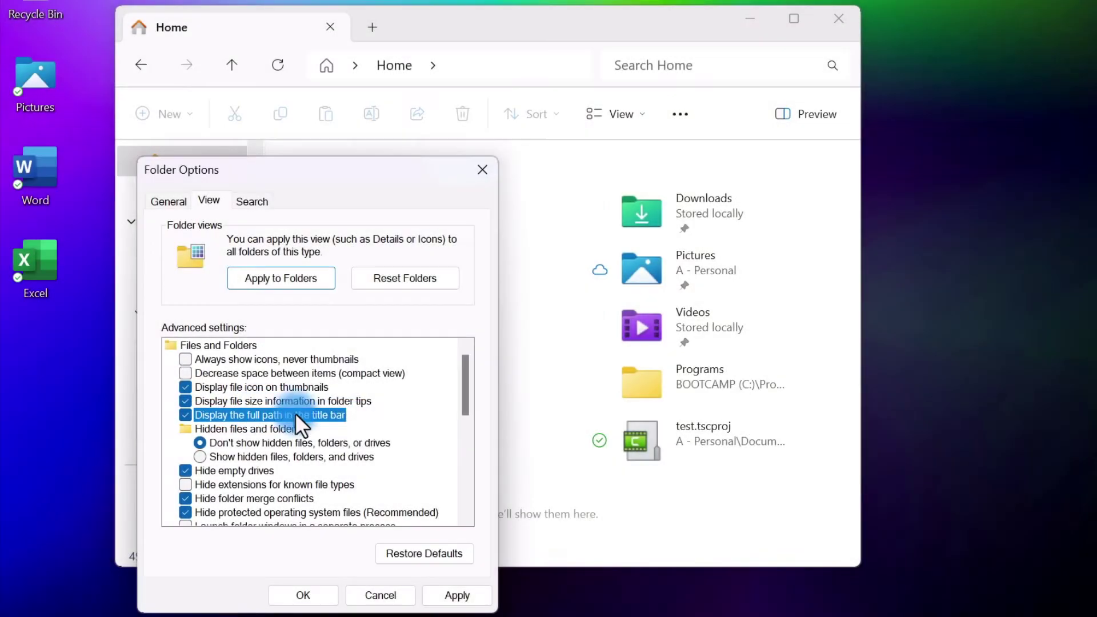
click(323, 595)
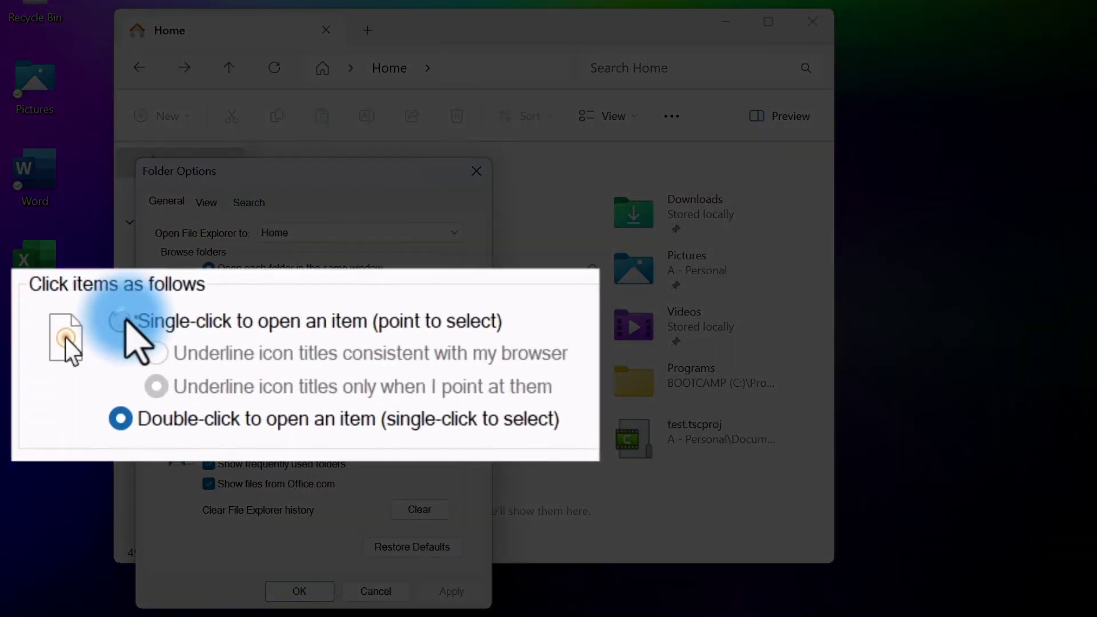
click(212, 342)
Step: Apply single-click opening, then hide recent files, frequent folders and Office.com files from Home
click(300, 591)
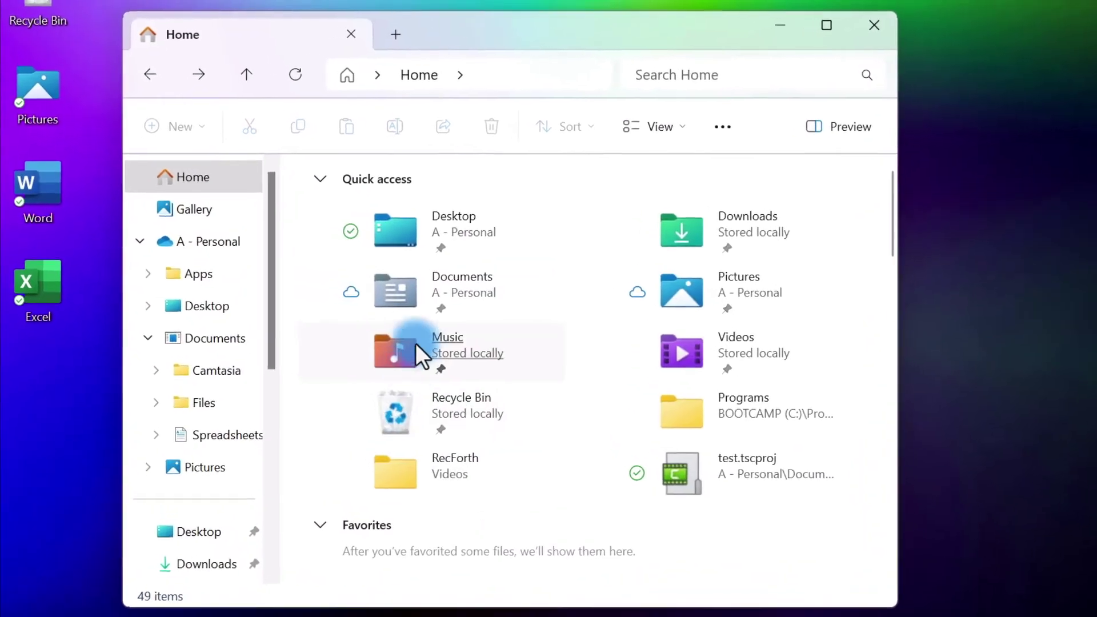
click(392, 249)
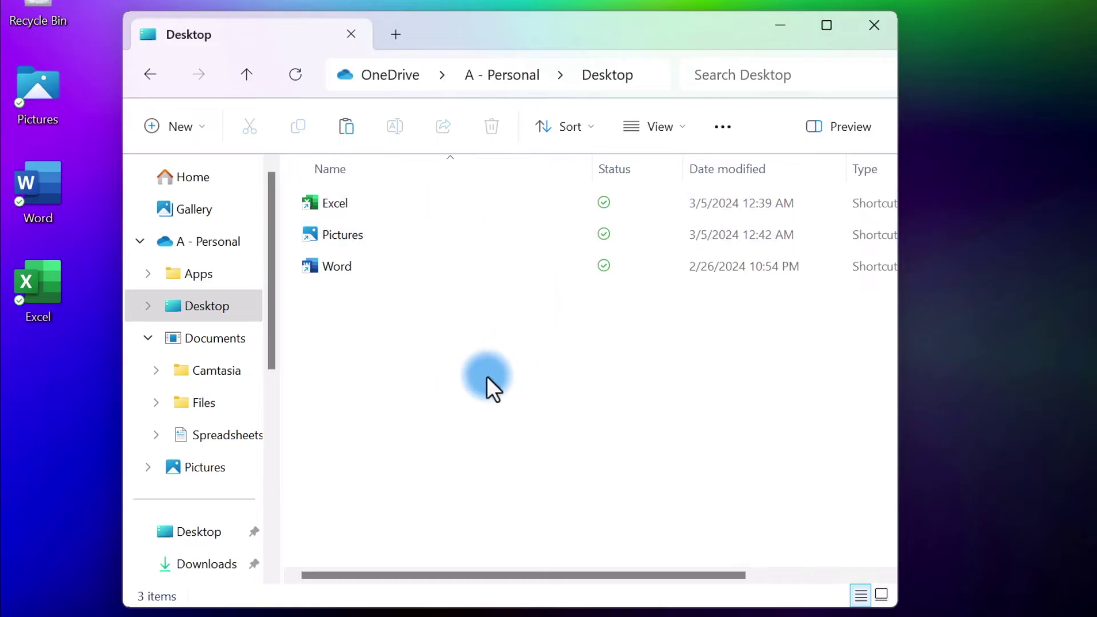
click(723, 126)
click(663, 421)
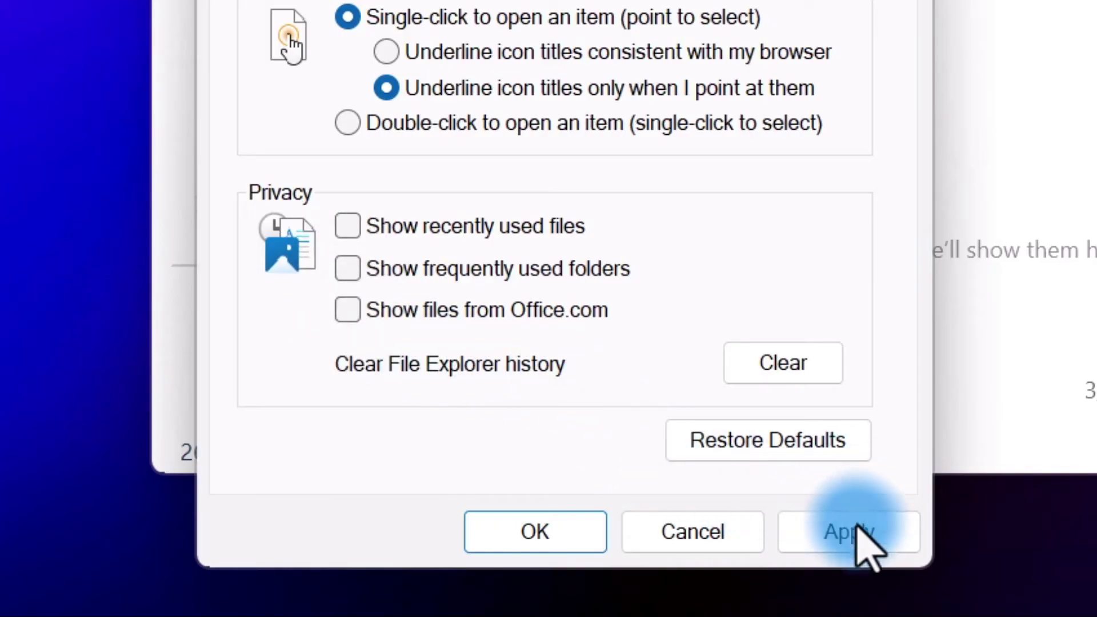
click(563, 532)
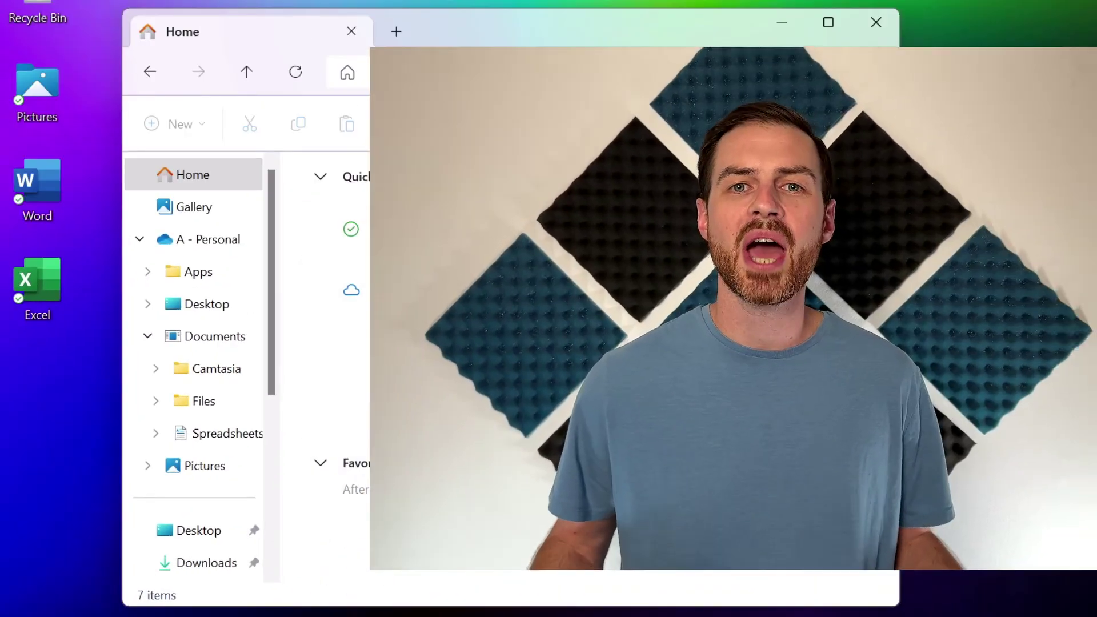